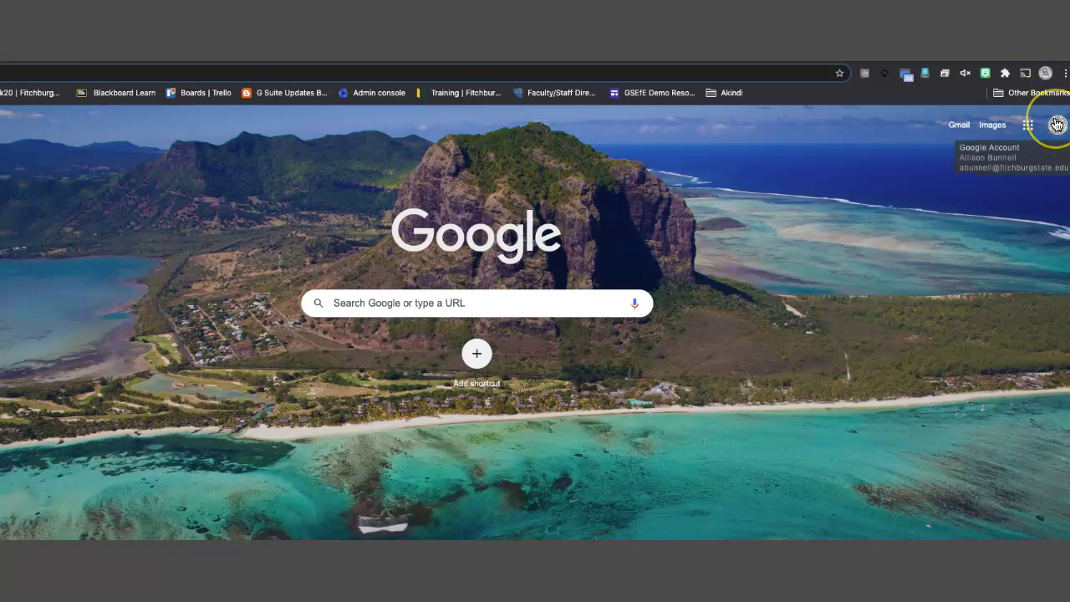
- From the toolbar's Chrome profile menu, start adding a new person profile
left_click(1057, 124)
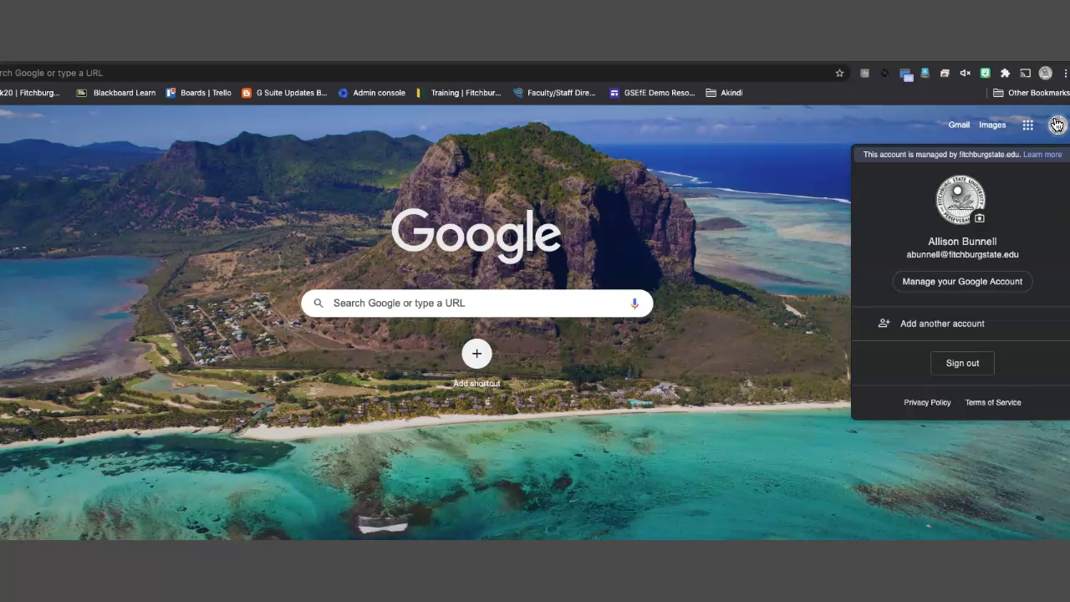
left_click(1047, 76)
left_click(1046, 74)
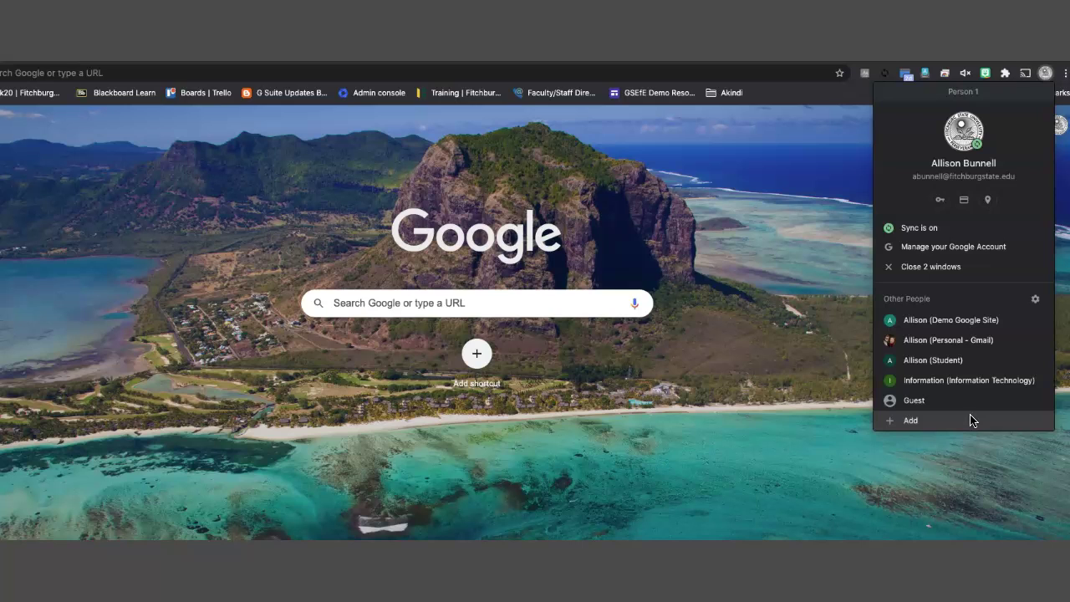
left_click(945, 421)
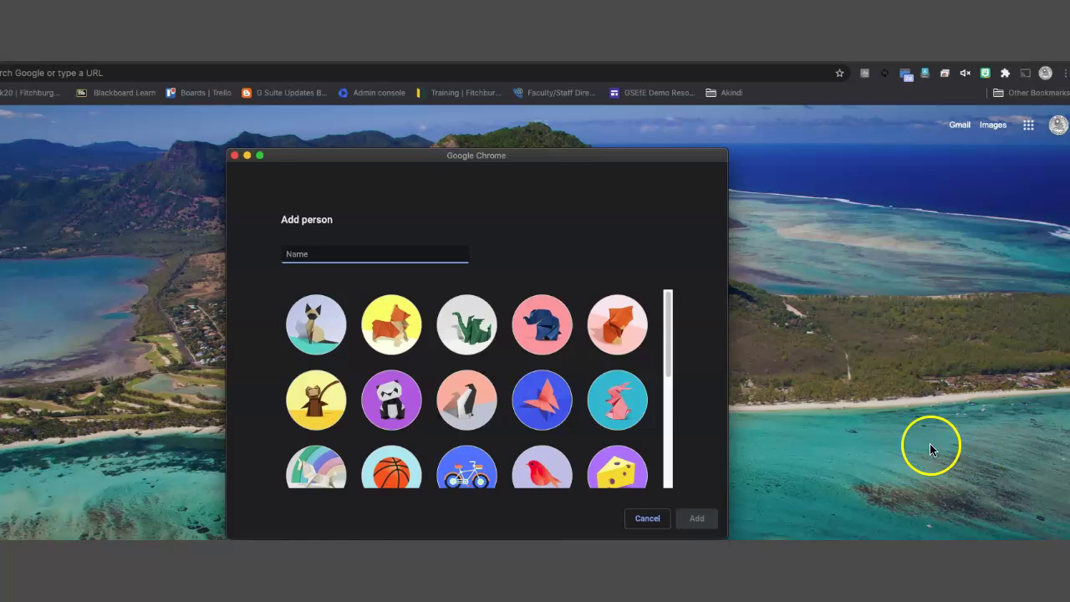
- Create a profile named 'Information Technology (Second)' with the cat avatar
left_click_drag(667, 331, 677, 313)
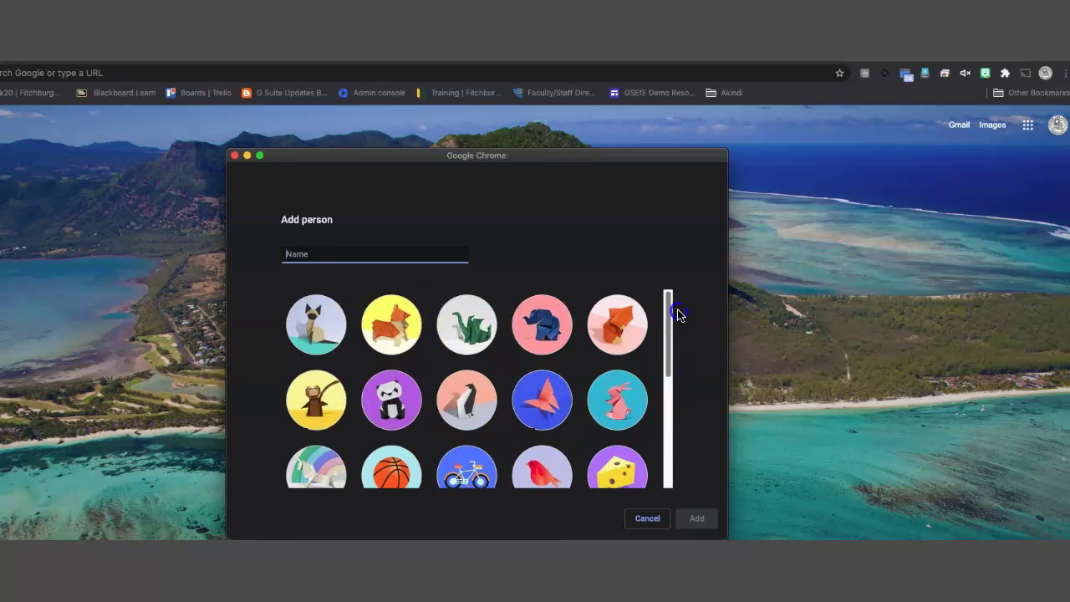
left_click(316, 324)
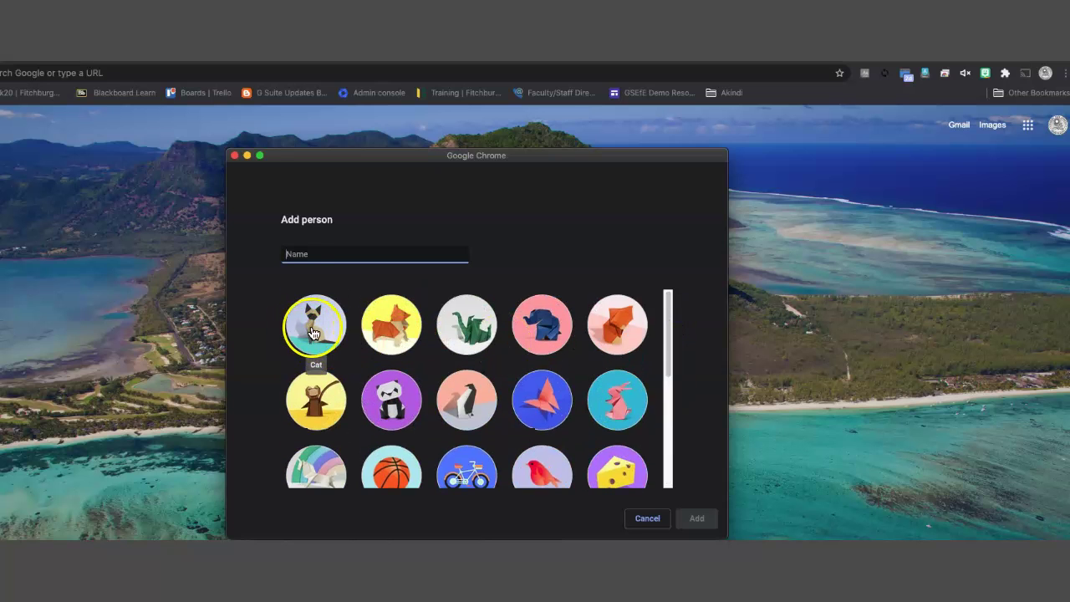
left_click(322, 256)
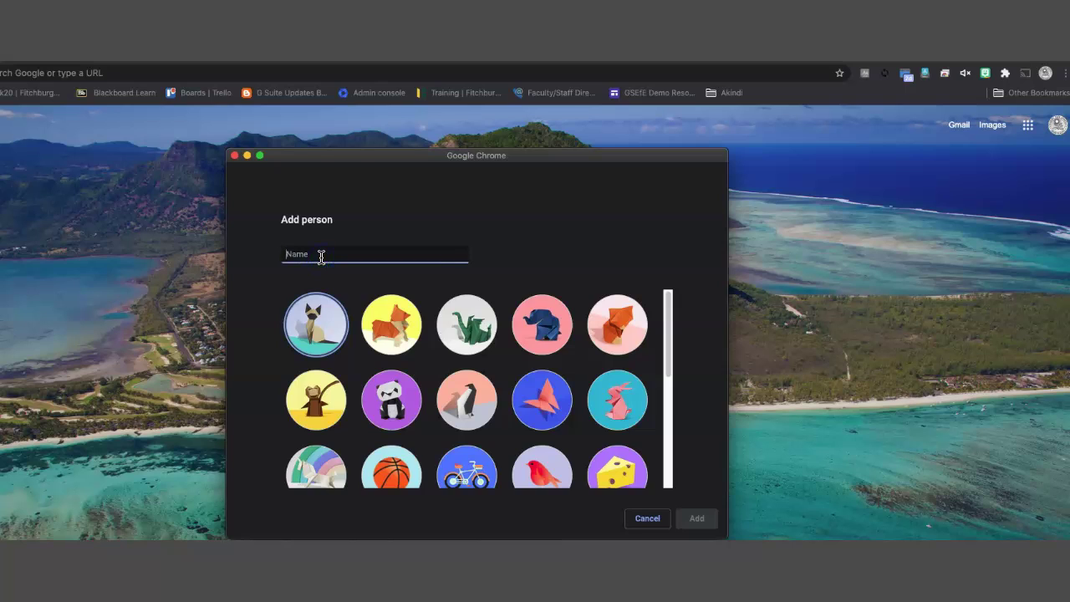
type("Inf")
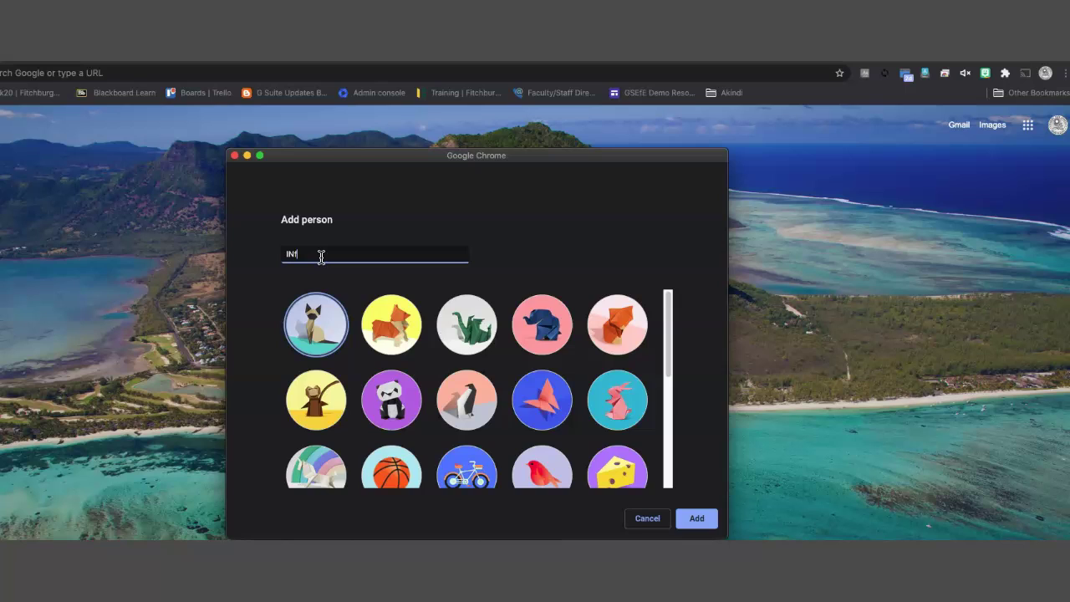
key("BackSpace")
type("nformation Technology (Second)")
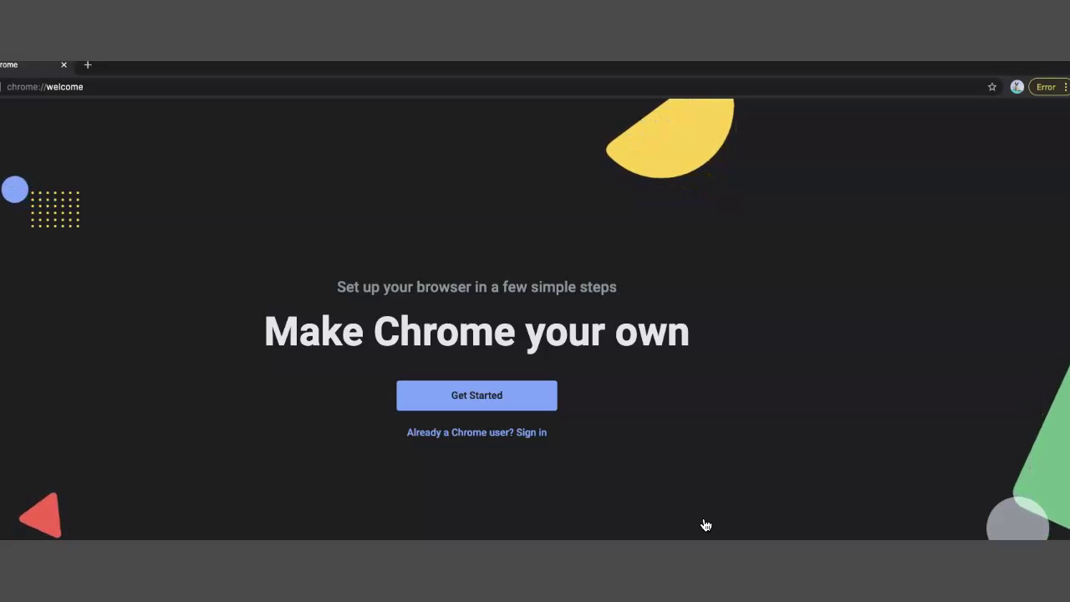
- Choose to sign in as an existing Chrome user and enter the account's e-mail address
left_click(705, 516)
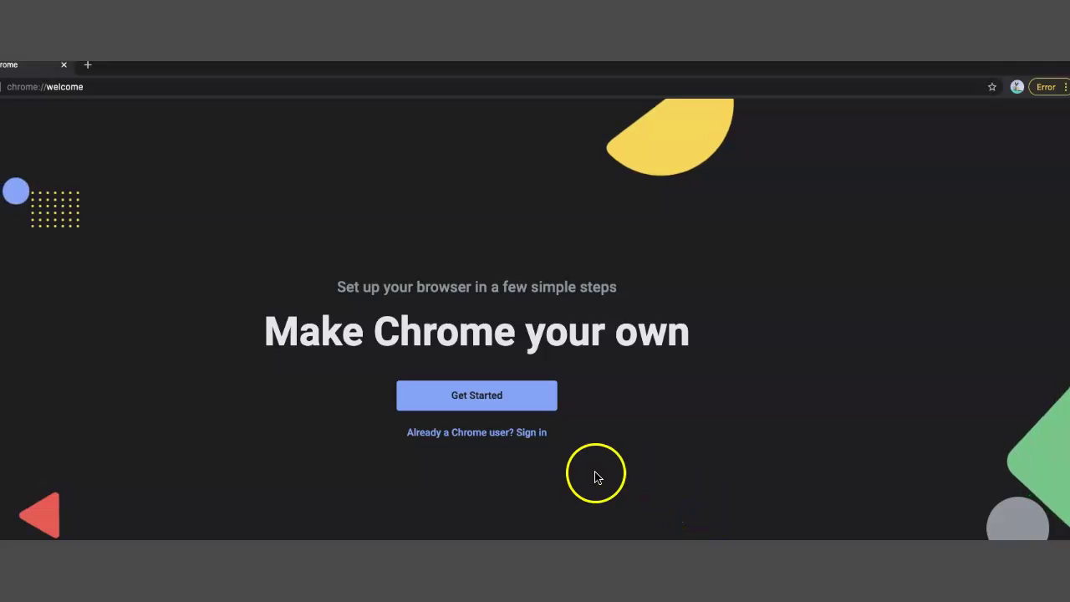
left_click(538, 434)
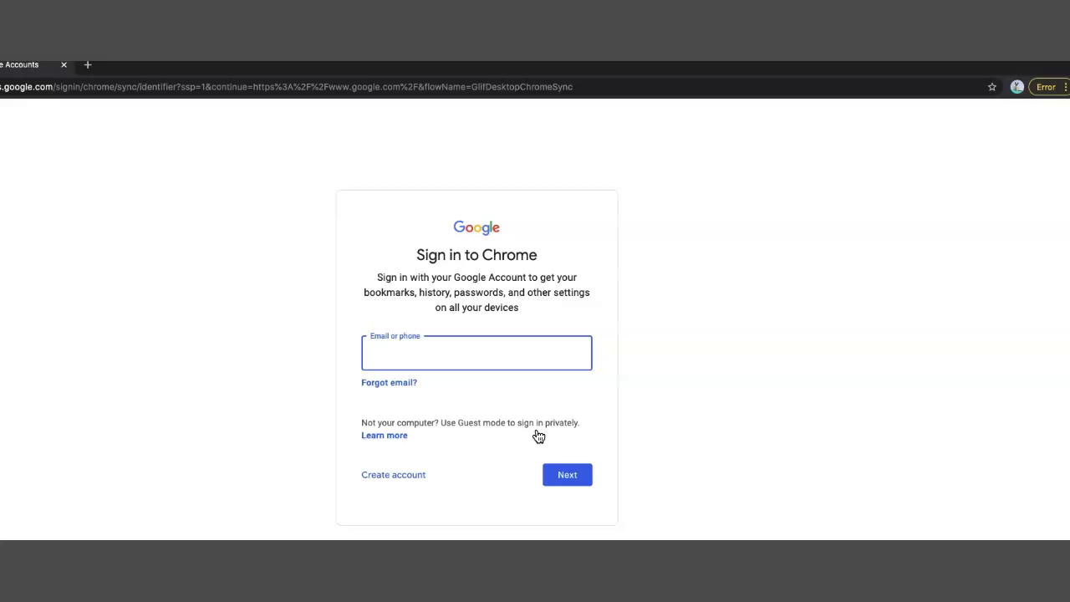
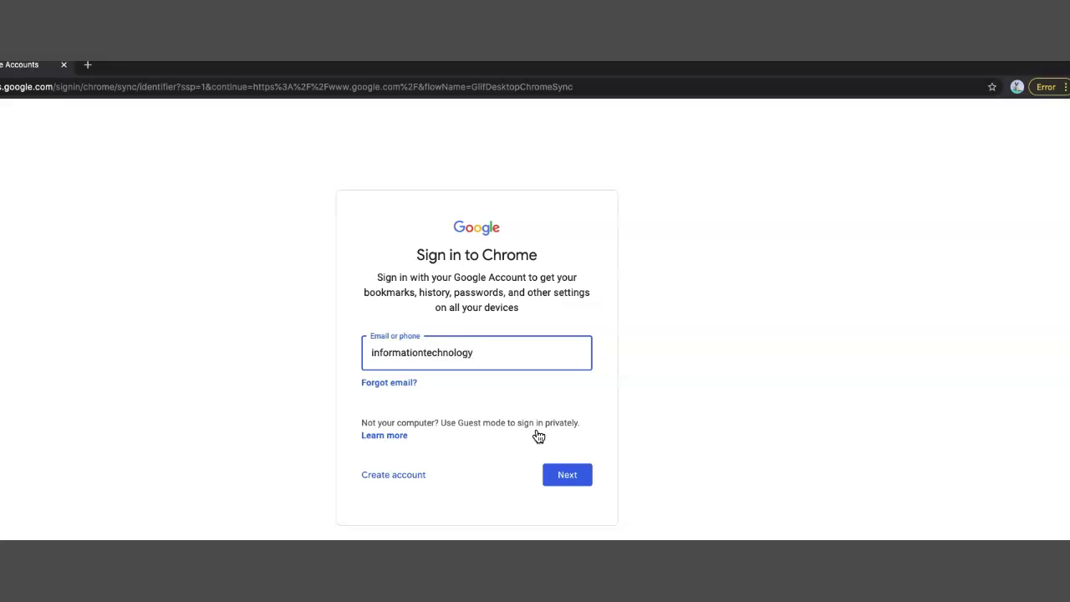
- Submit the e-mail, then log in on the Fitchburg State page with the university username and password
left_click(577, 482)
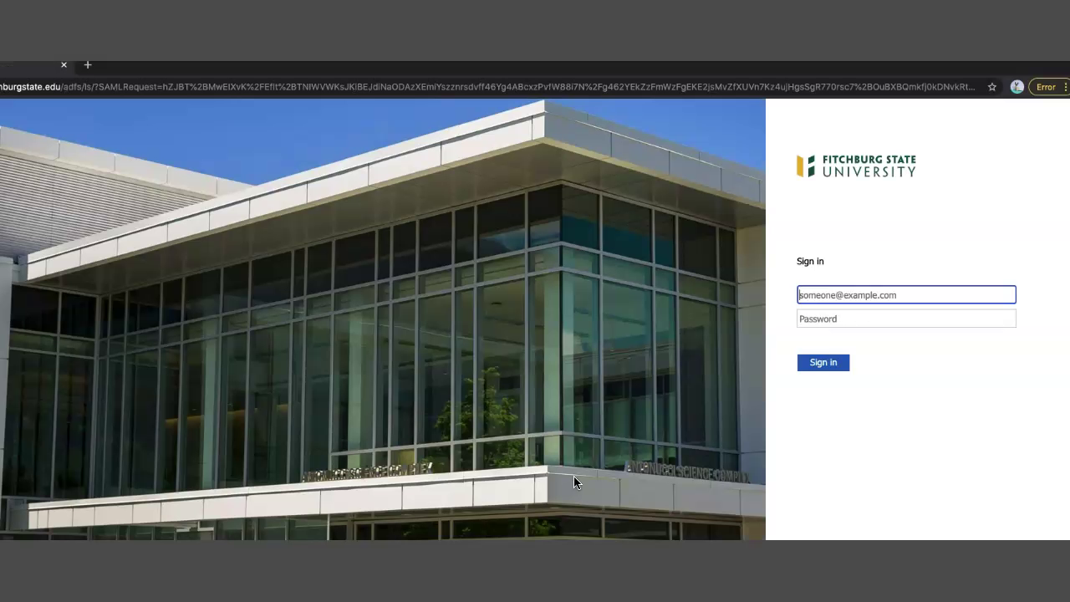
left_click(803, 294)
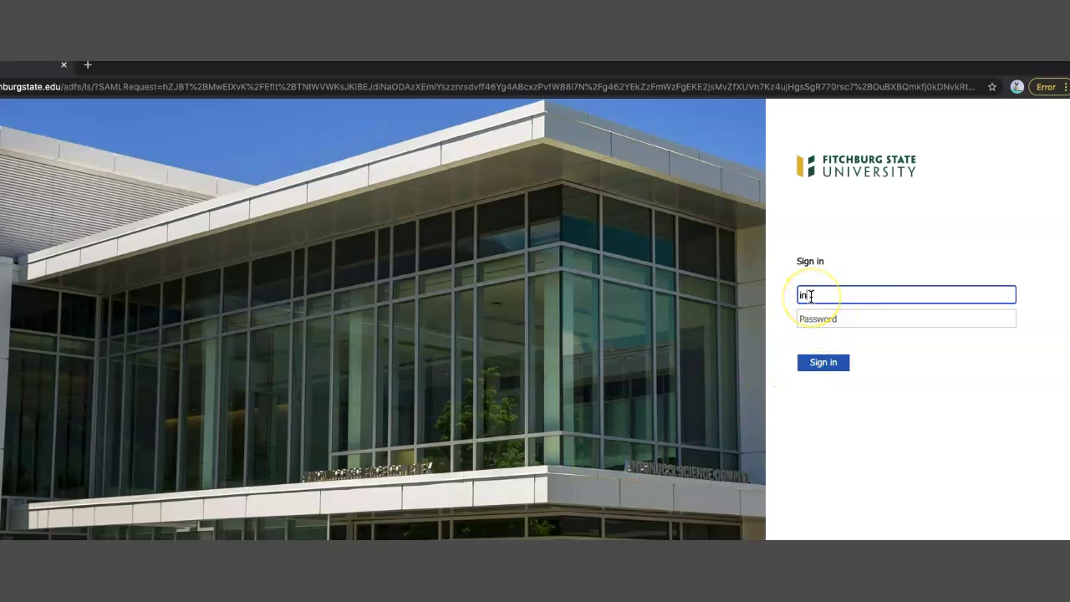
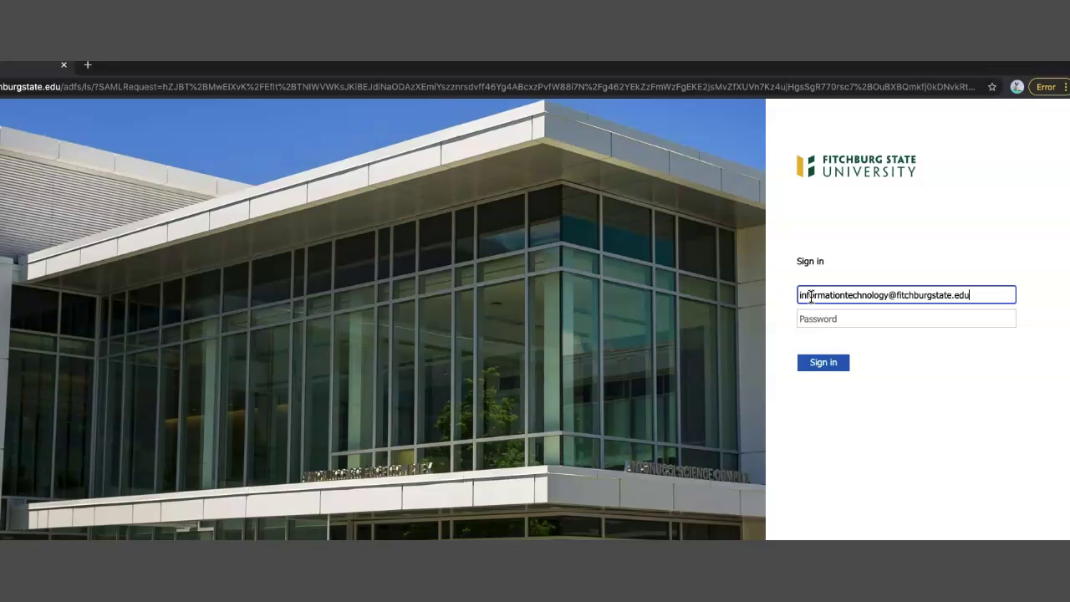
key("Tab")
type("•••••")
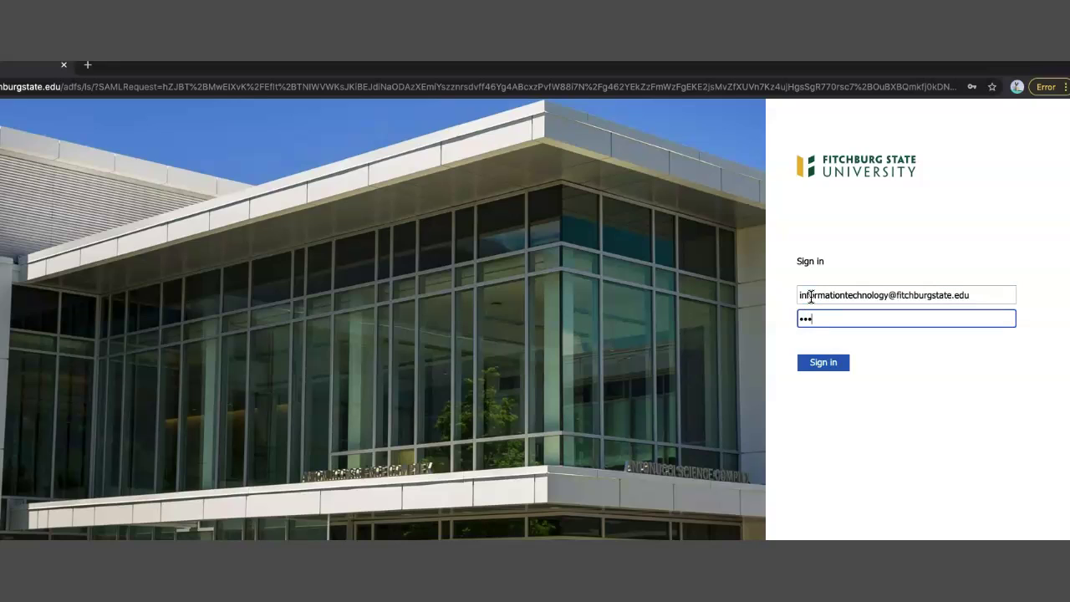
type("•••••")
key("Return")
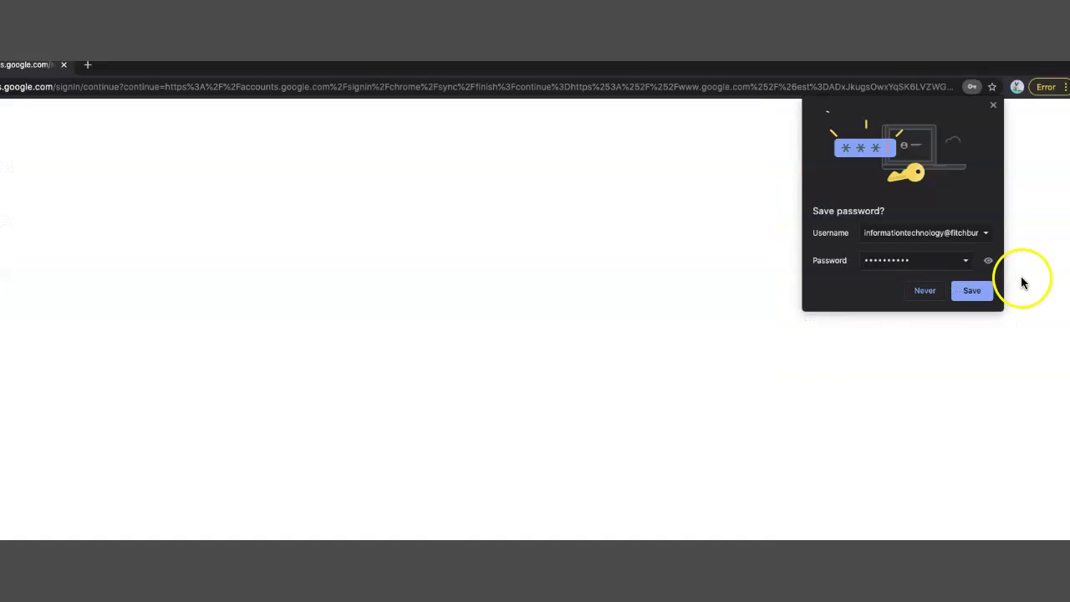
- Dismiss the save-password offer, confirm the account is yours, and confirm its recovery options
left_click(992, 108)
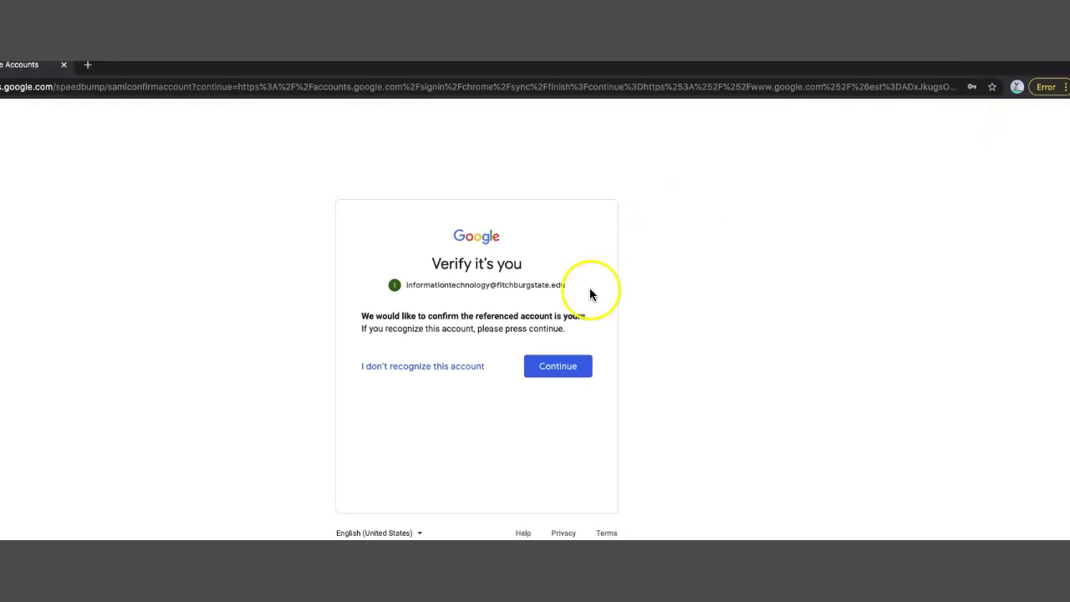
left_click(558, 370)
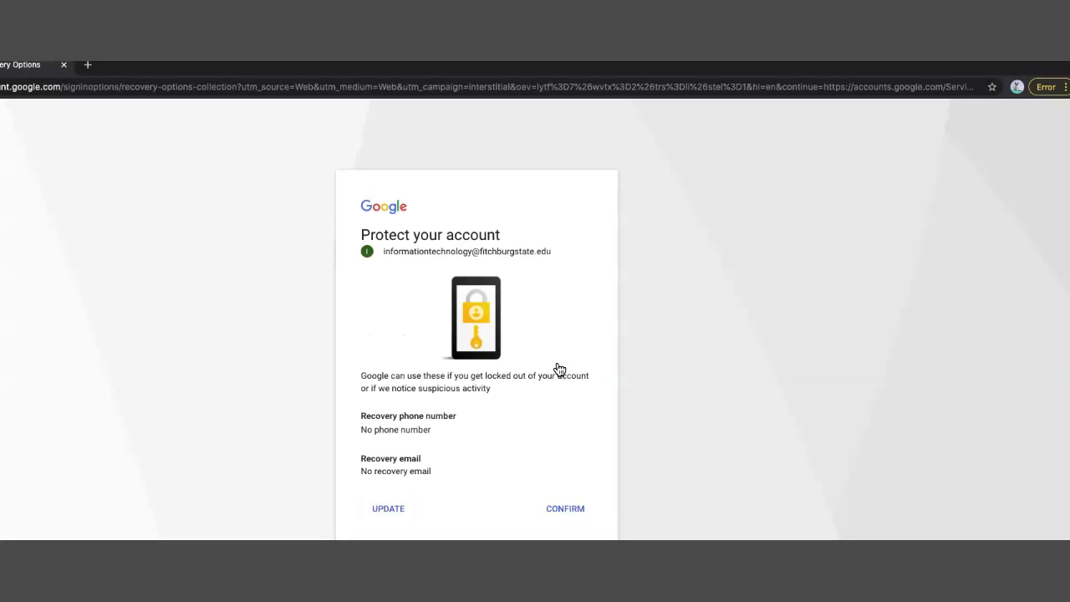
left_click(567, 357)
left_click(550, 512)
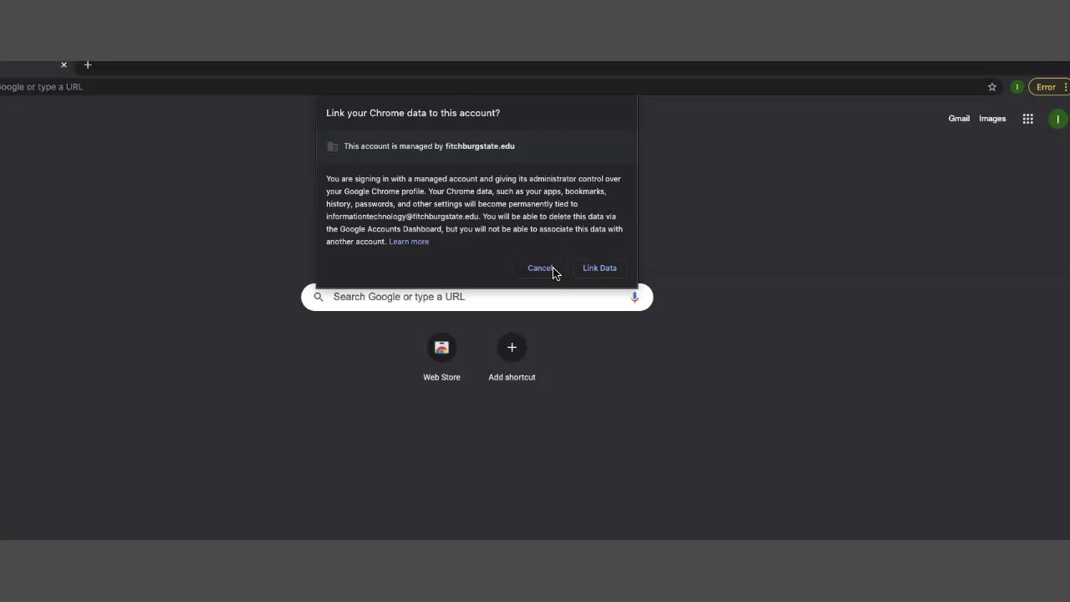
- Decline linking Chrome data, then go to Gmail's sign-in page from the new tab page
left_click(552, 271)
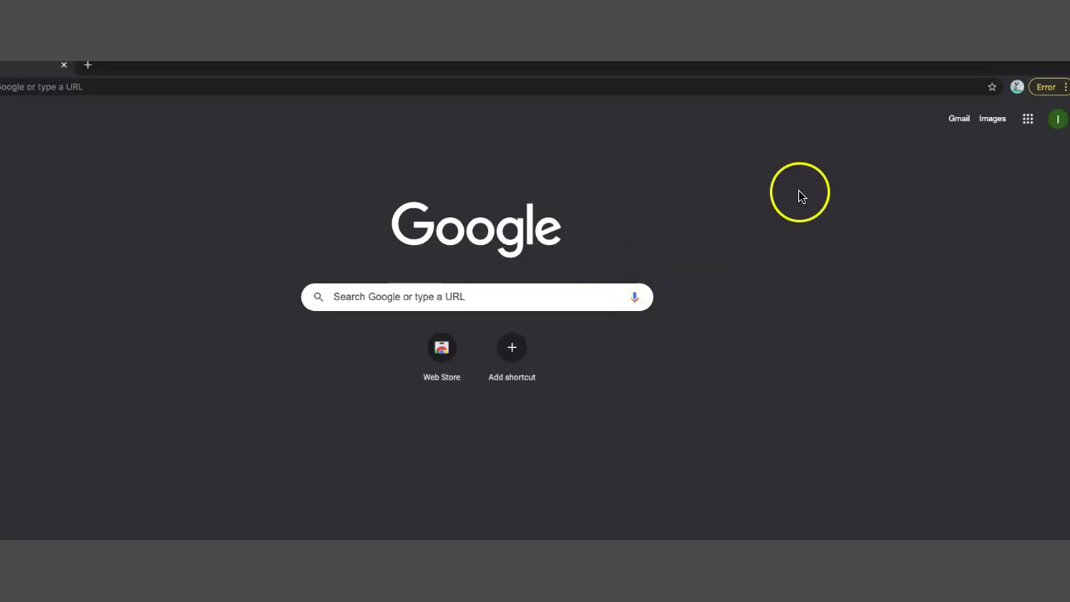
left_click(1056, 88)
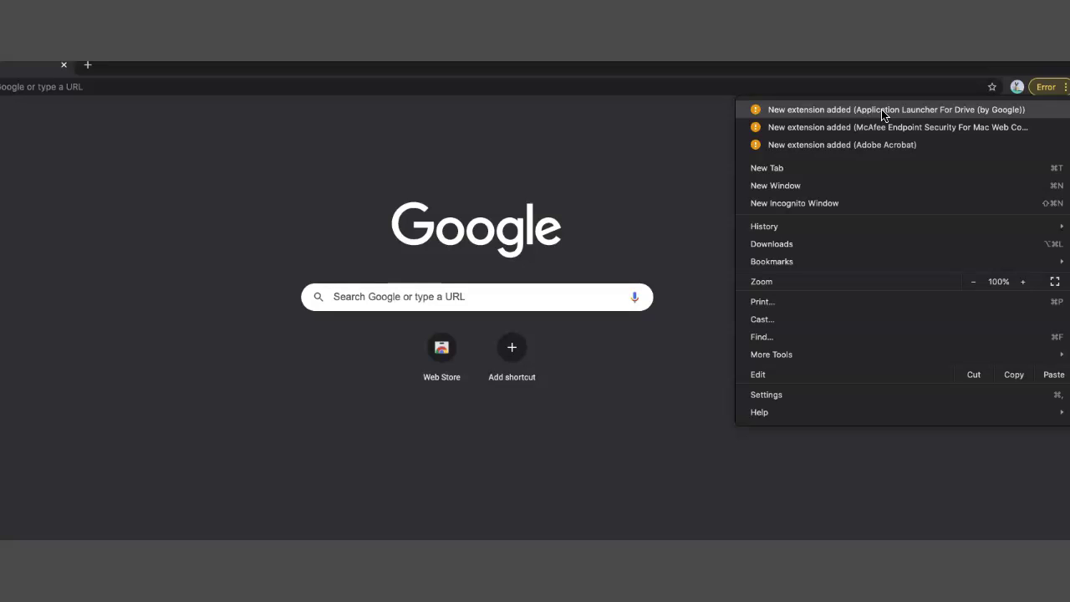
left_click(600, 151)
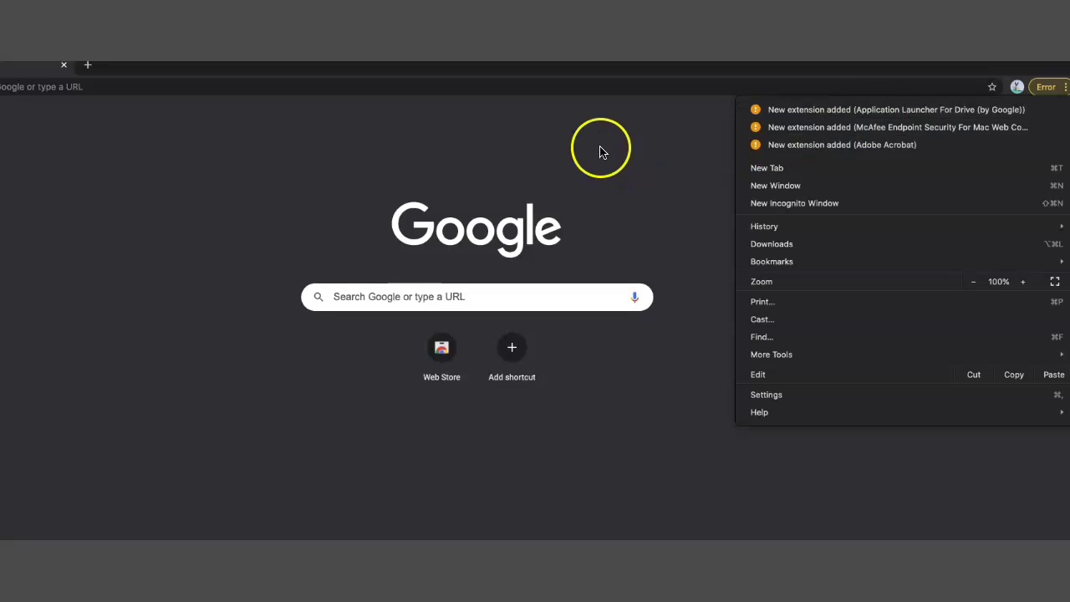
left_click(960, 120)
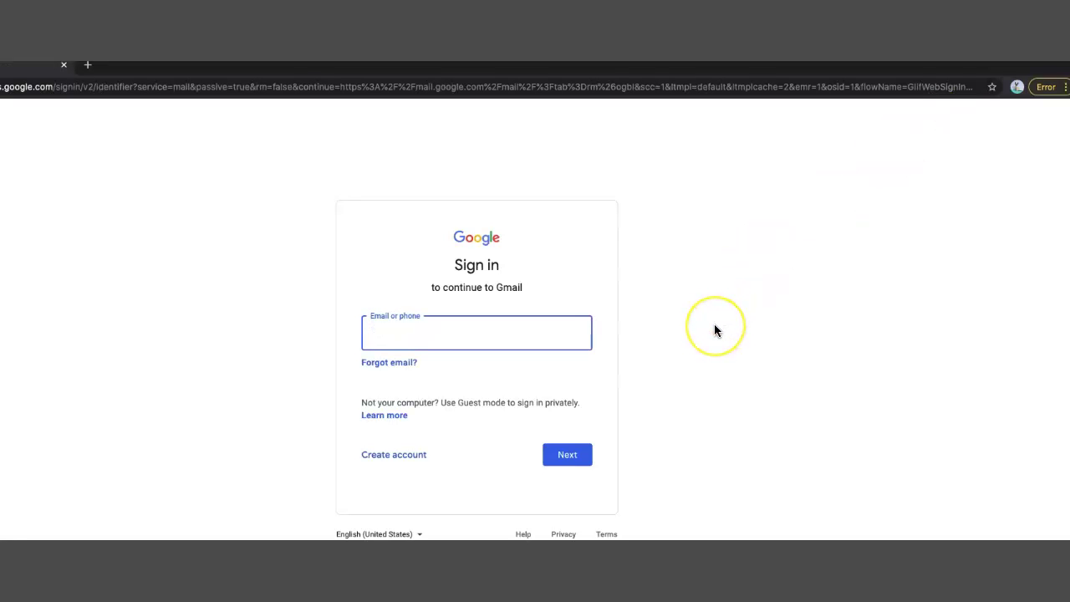
- Sign in to Gmail with the autocompleted account address and check the profile card
type("inf")
left_click(516, 365)
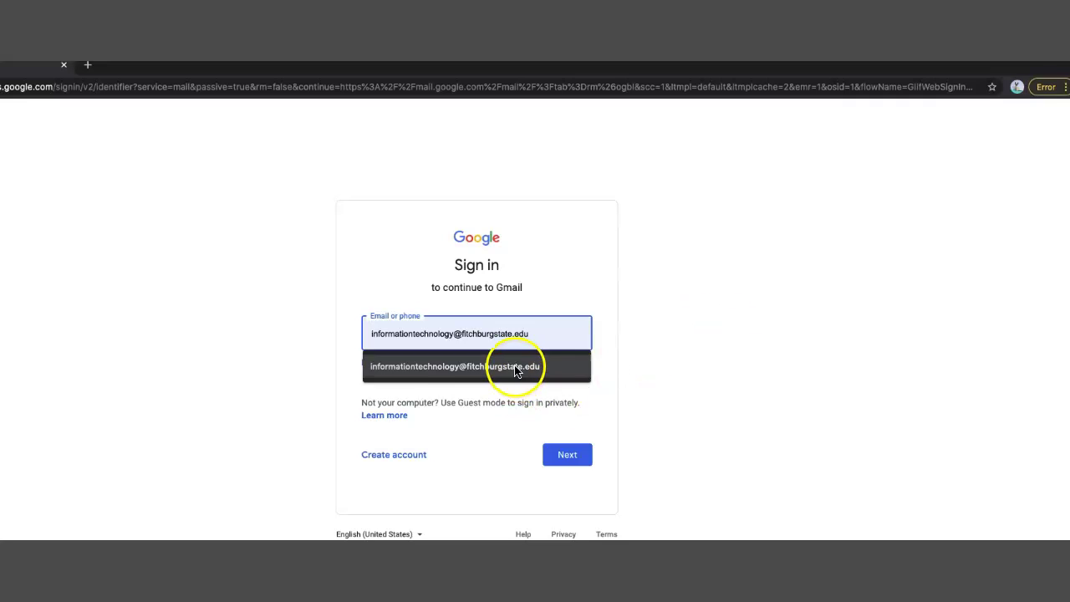
left_click(566, 451)
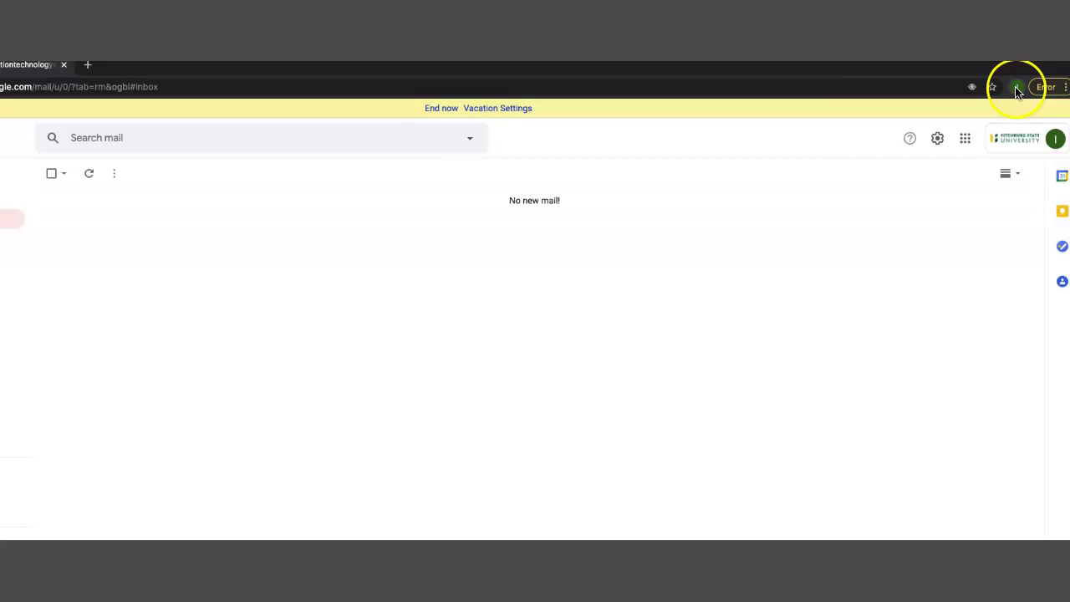
left_click(1017, 86)
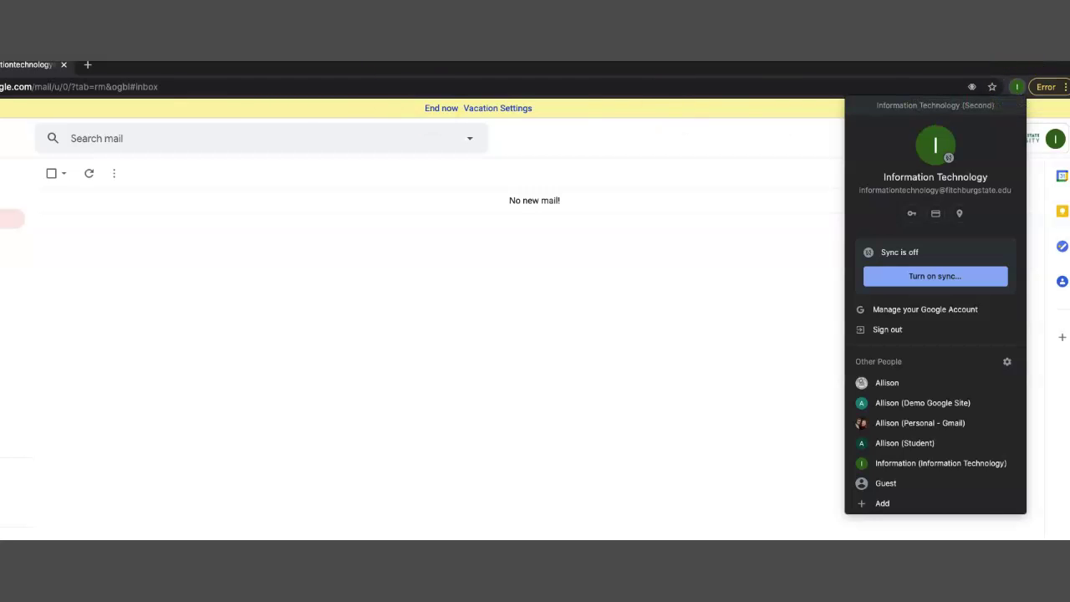
- From the original window's people list, open the Information Technology profile in its own window
key("super+grave")
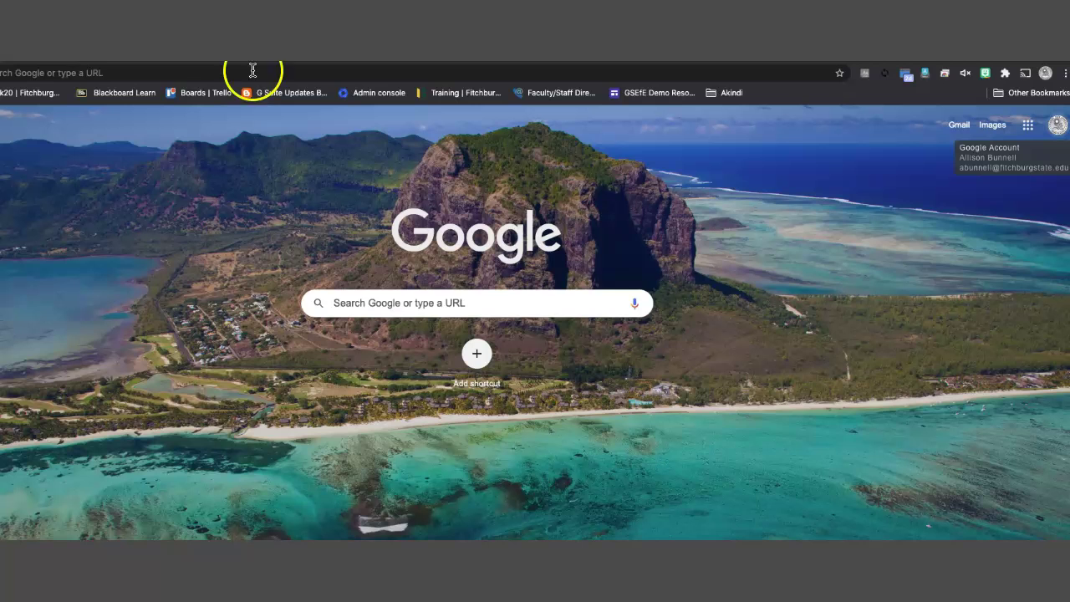
left_click(1044, 74)
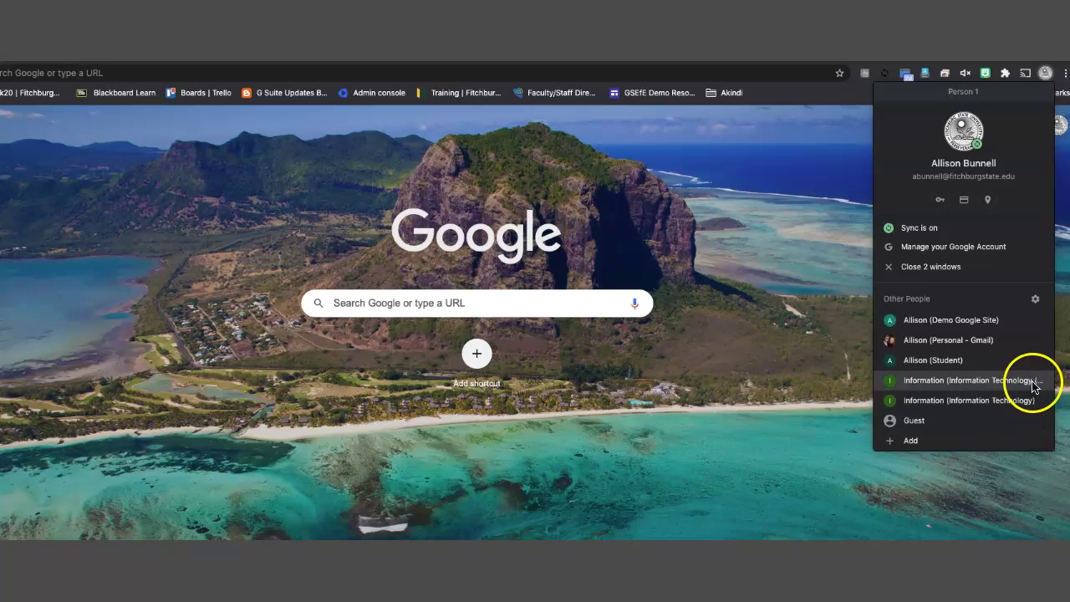
left_click(970, 385)
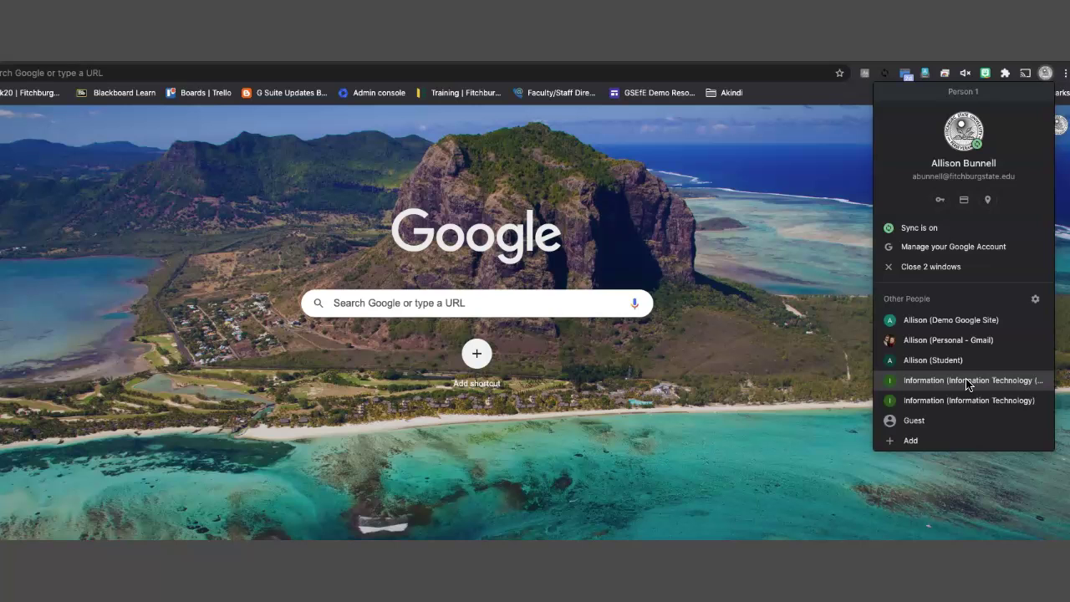
mouse_move(936, 384)
left_mouse_down()
mouse_move(892, 384)
mouse_move(918, 386)
left_mouse_up()
left_click(918, 386)
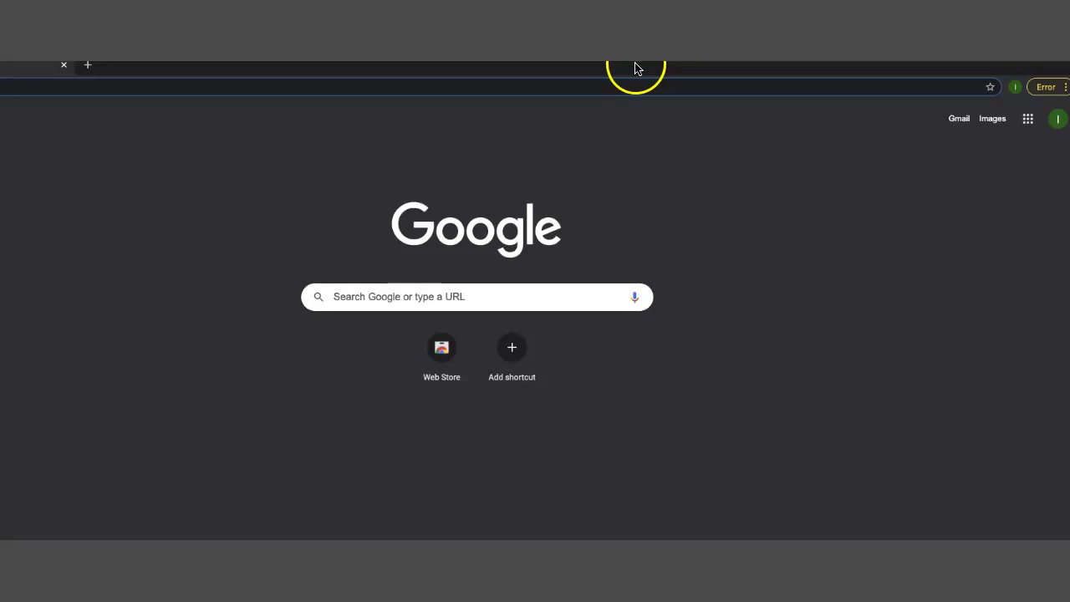
- Move the new window aside, open Gmail, and show the original window's profile list
left_click_drag(636, 69, 607, 107)
left_click(959, 130)
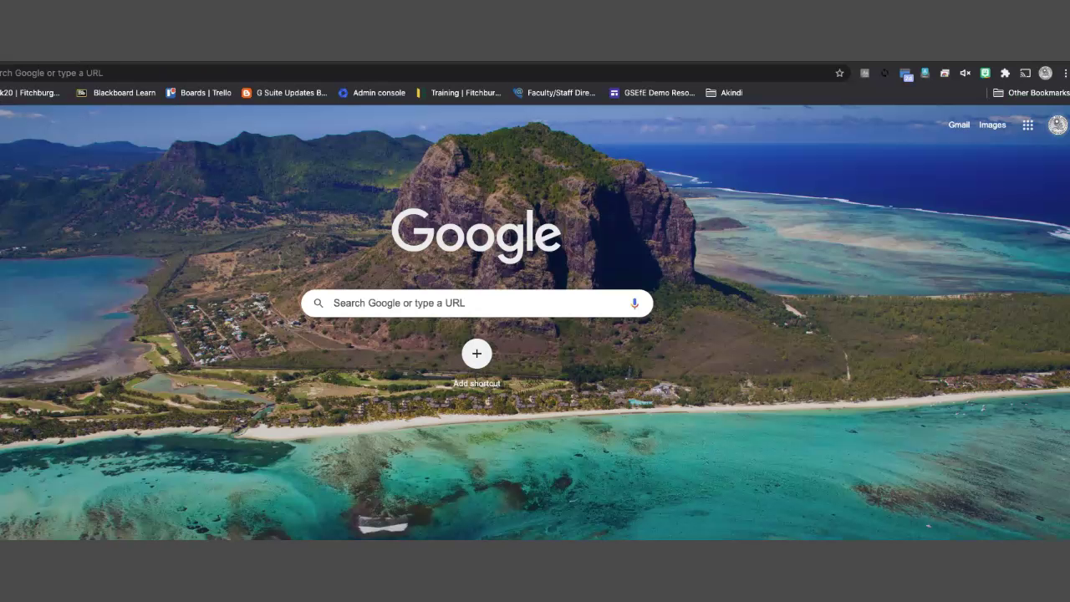
left_click(1046, 73)
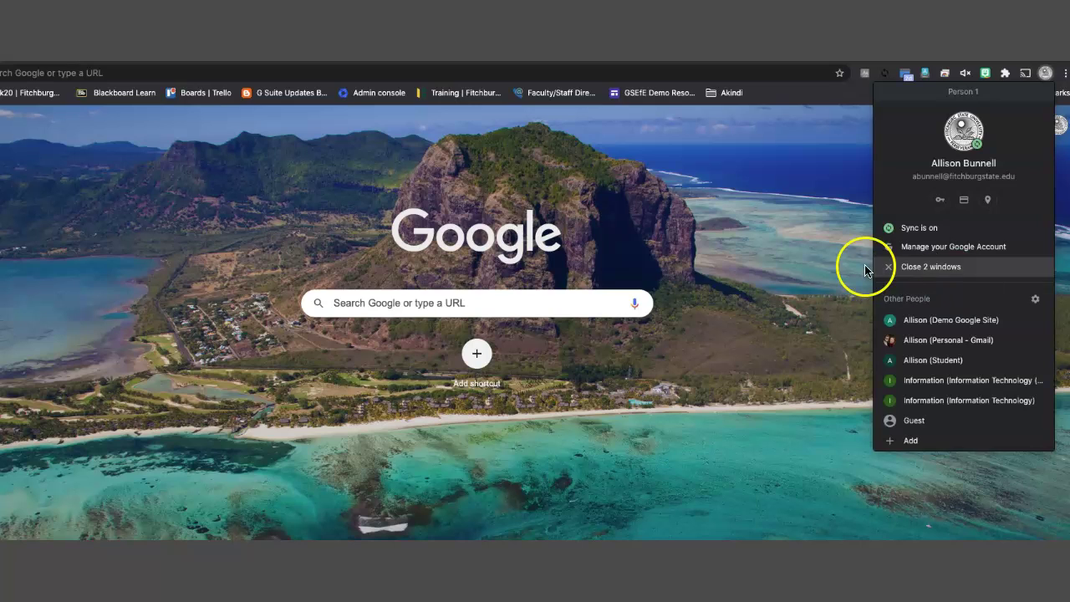
- Close the profile list, check the Google account and profile menus, then dismiss them
left_click(804, 231)
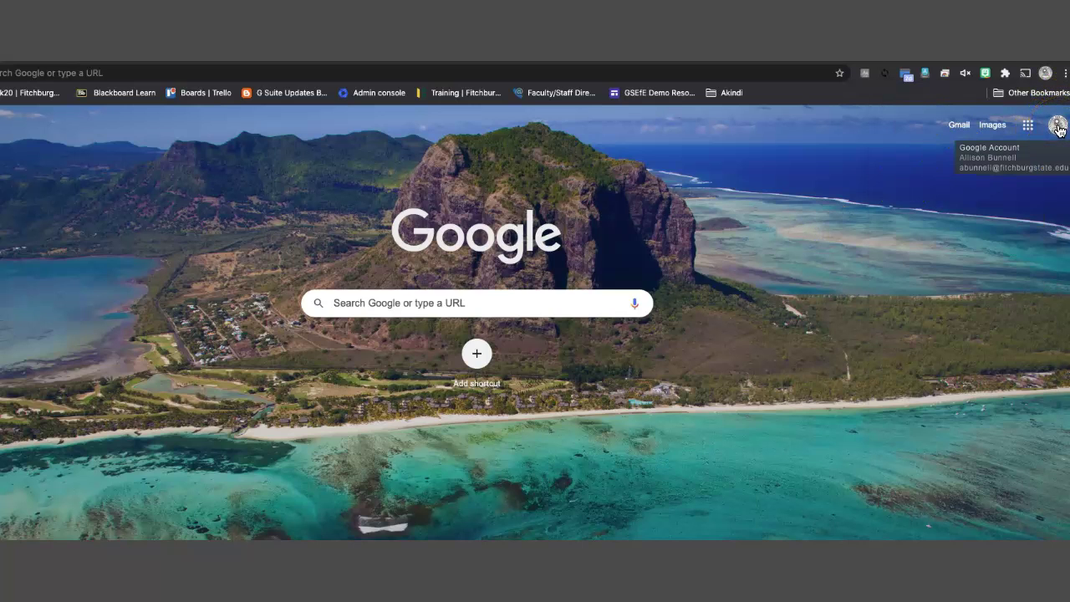
left_click(1058, 129)
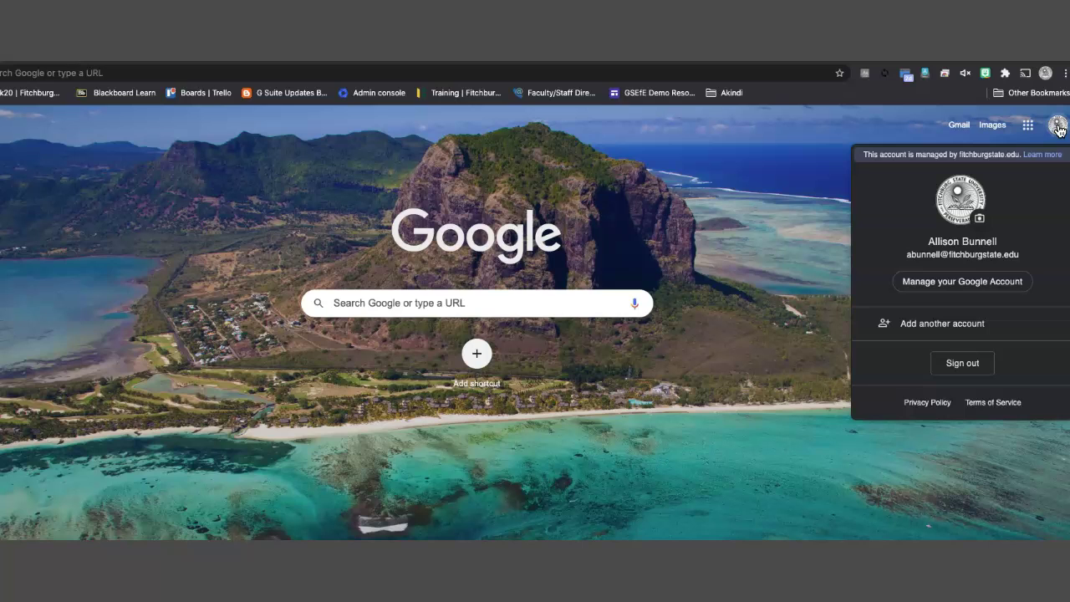
left_click(1045, 74)
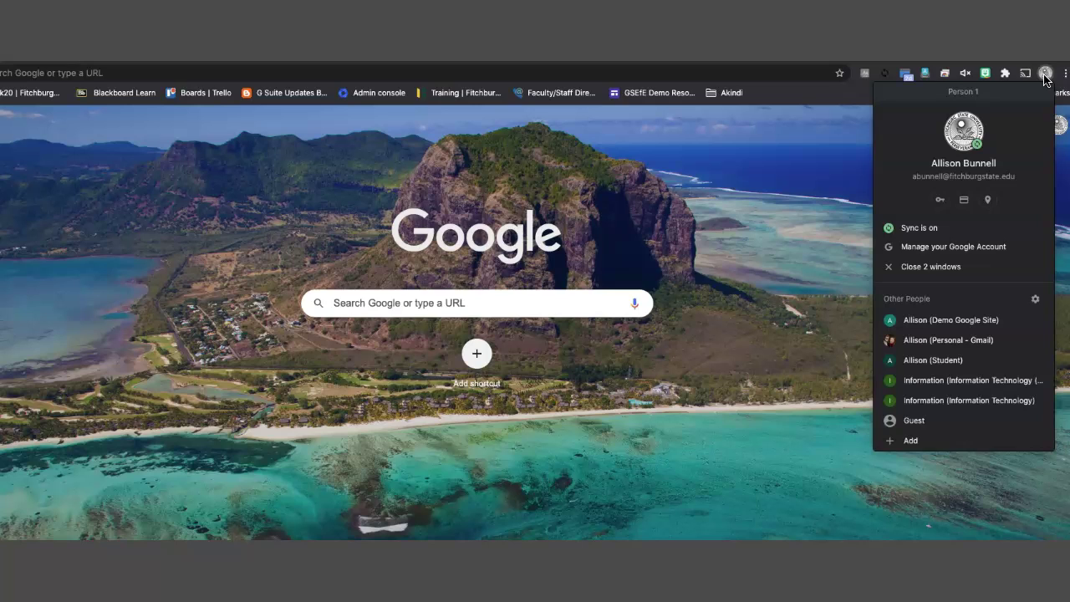
left_click(842, 146)
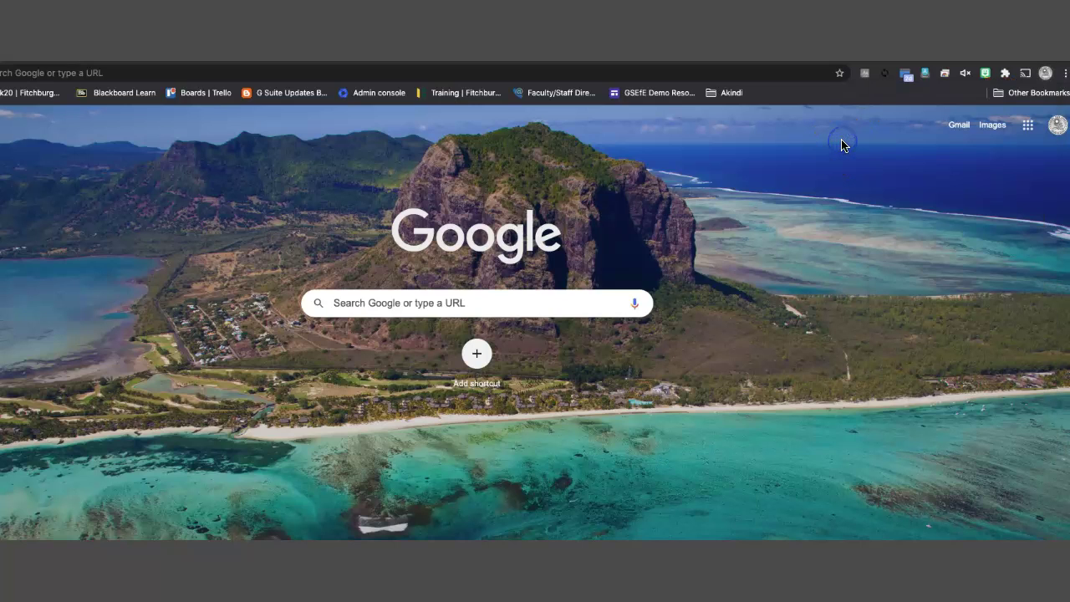